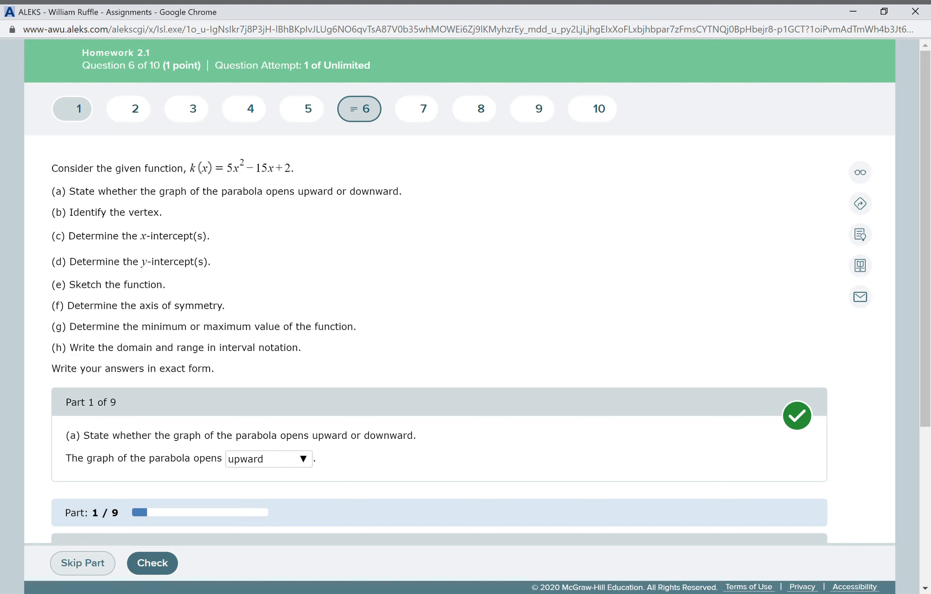
Step: Enter the vertex in part (b) as (3/2, -37/4) and submit it for checking
{"action": "scroll", "coordinate": [391, 493], "scroll_direction": "down", "scroll_amount": 5}
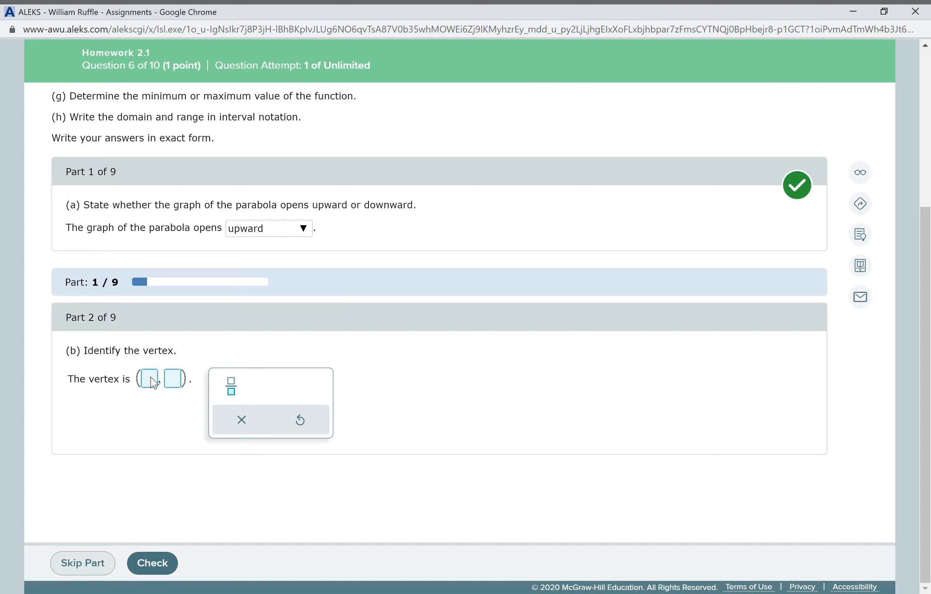
{"action": "left_click", "coordinate": [153, 382]}
{"action": "type", "text": "3/2"}
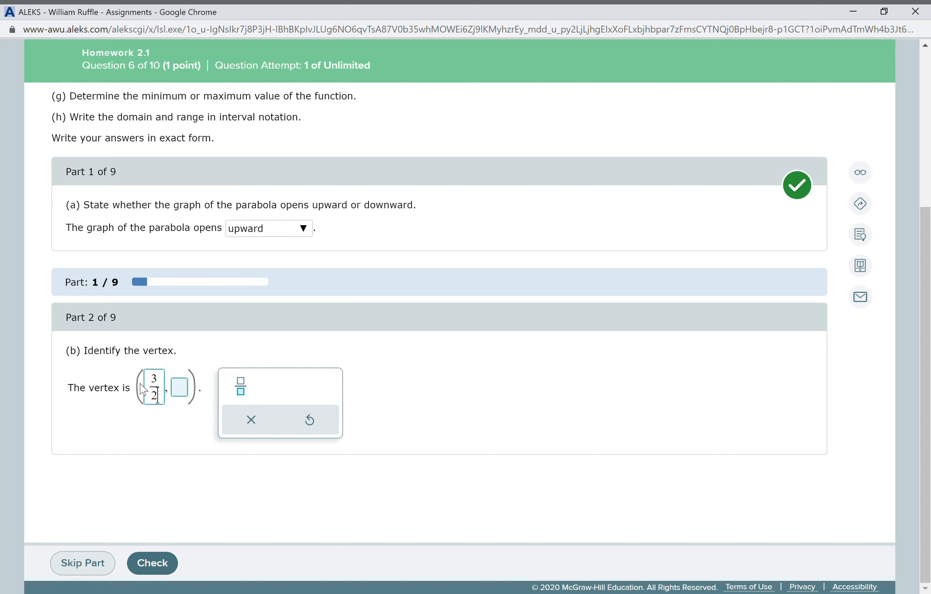
{"action": "key", "text": "Tab"}
{"action": "type", "text": "-37"}
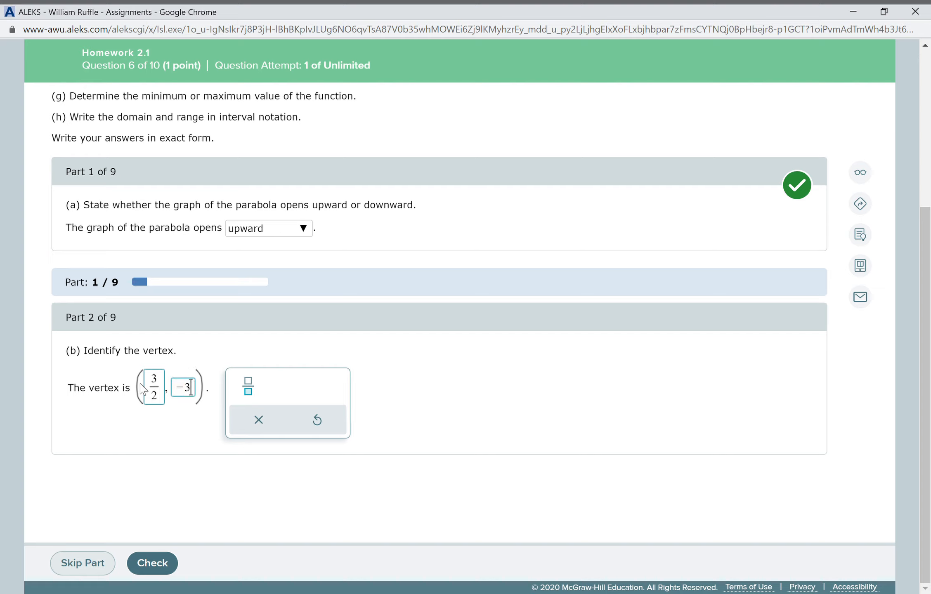
{"action": "type", "text": "/4"}
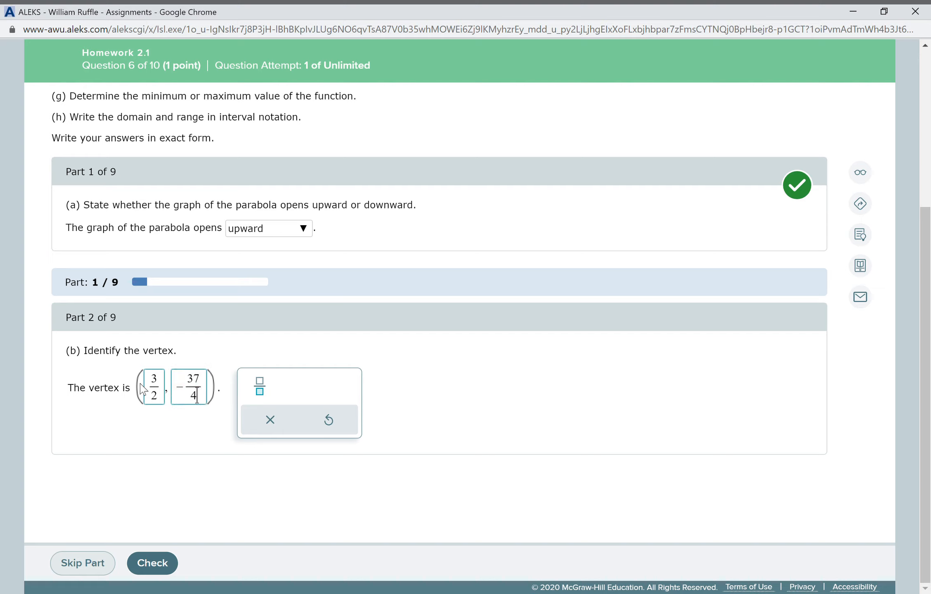
{"action": "left_click", "coordinate": [167, 562]}
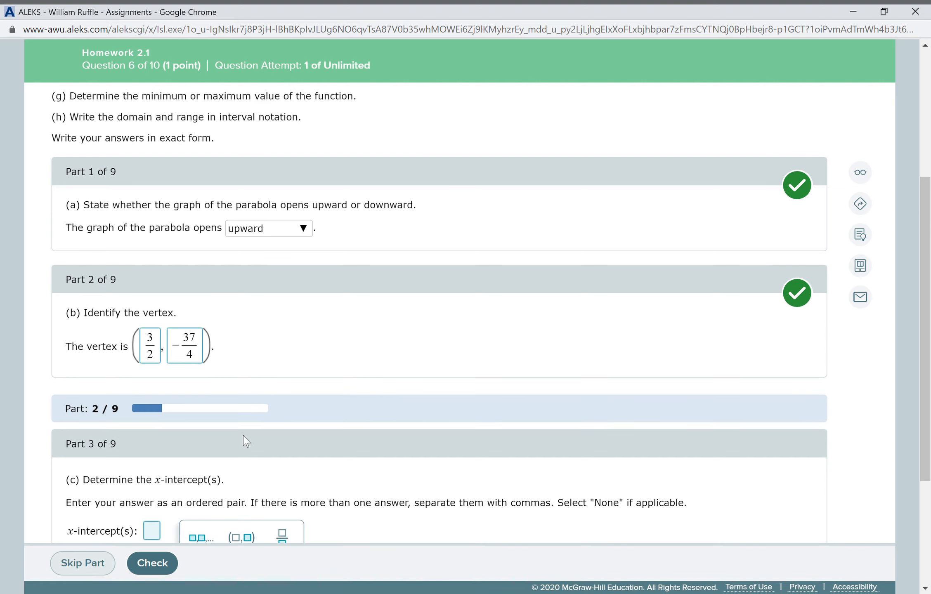
{"action": "scroll", "coordinate": [248, 441], "scroll_direction": "down", "scroll_amount": 4}
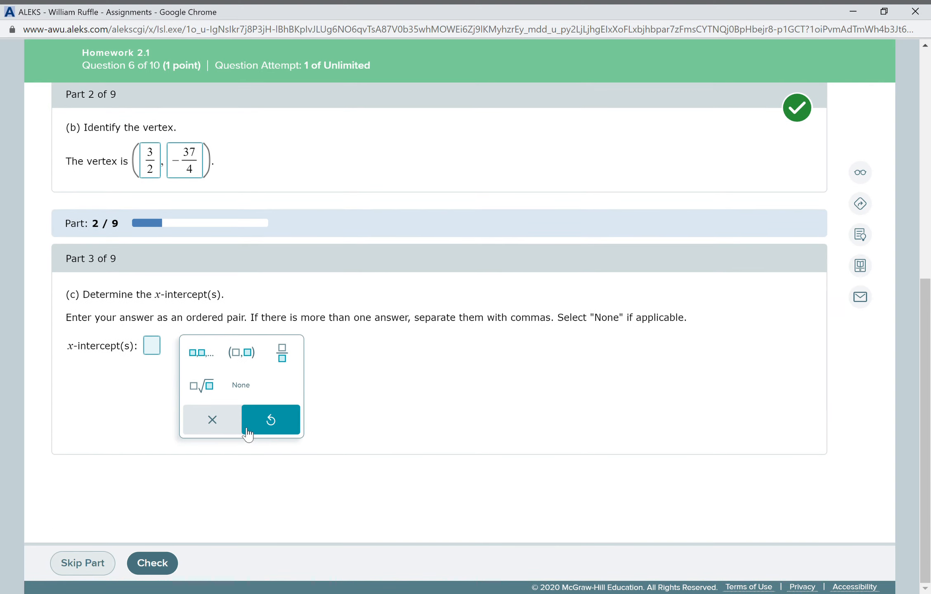
{"action": "left_click", "coordinate": [152, 349]}
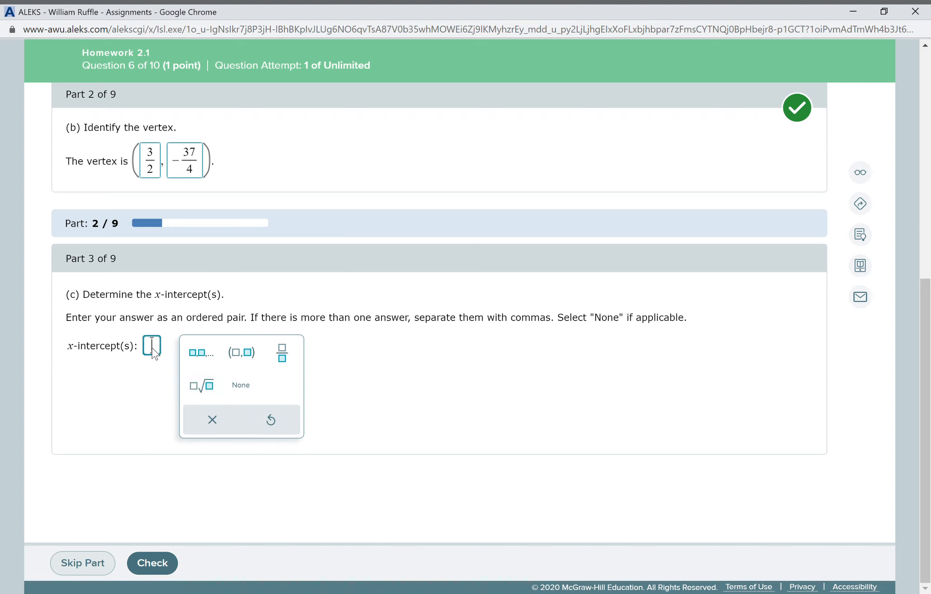
{"action": "left_click", "coordinate": [206, 358]}
{"action": "left_click", "coordinate": [153, 349]}
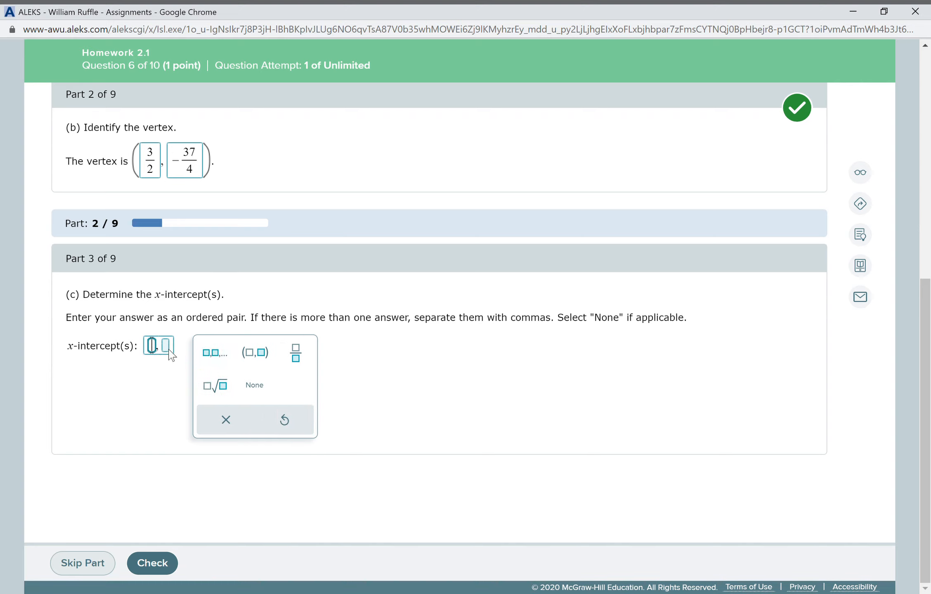
{"action": "left_click", "coordinate": [255, 360]}
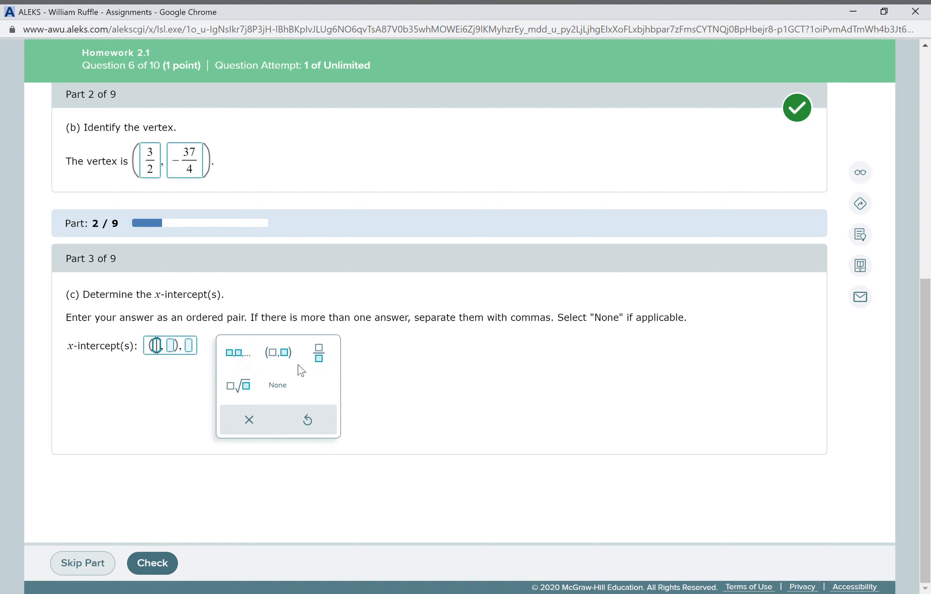
{"action": "left_click", "coordinate": [320, 353]}
{"action": "double_click", "coordinate": [165, 355]}
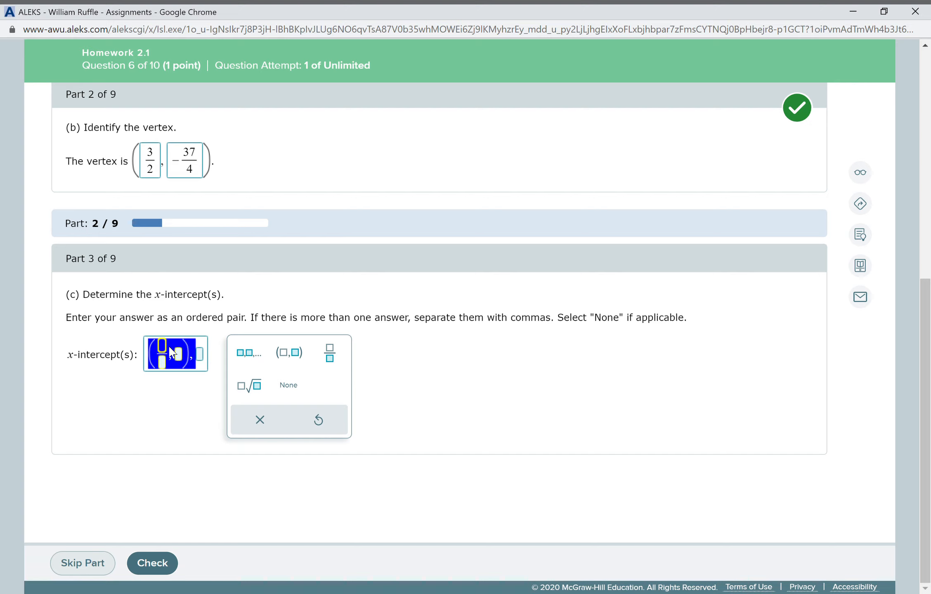
{"action": "type", "text": "15"}
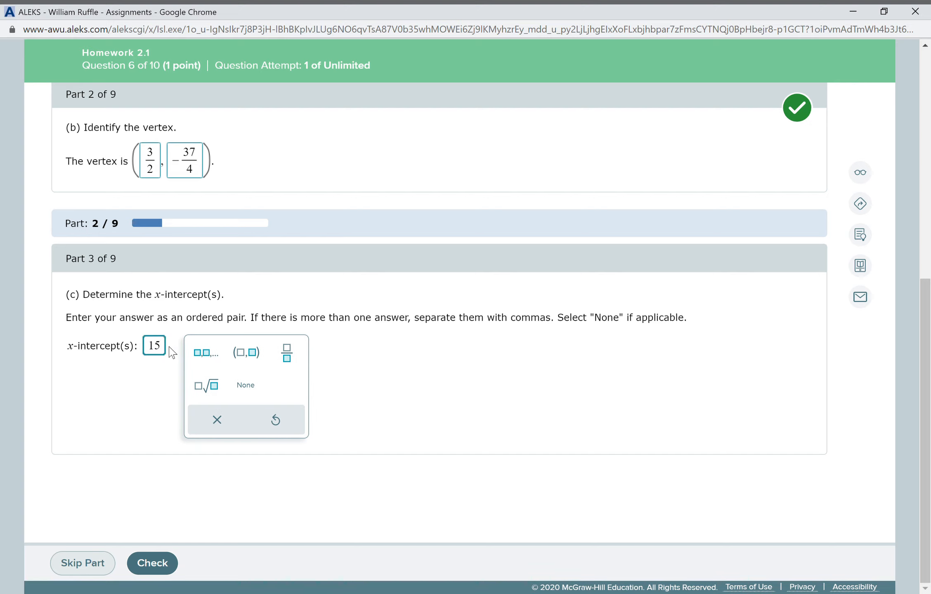
{"action": "key", "text": "BackSpace"}
{"action": "key", "text": "BackSpace"}
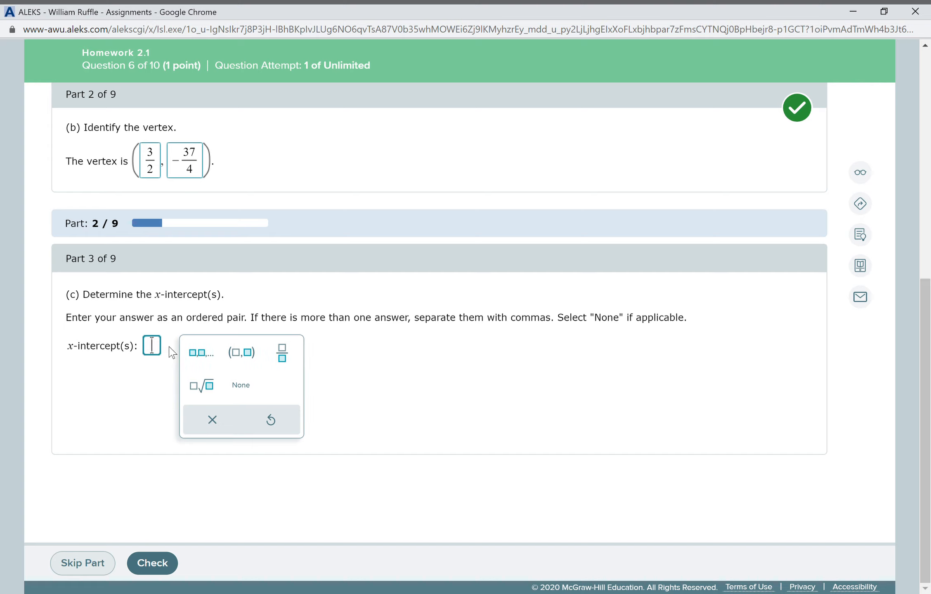
Step: Enter the fraction (15 + √185)/10 in the x-intercepts answer of part (c)
{"action": "left_click", "coordinate": [290, 363]}
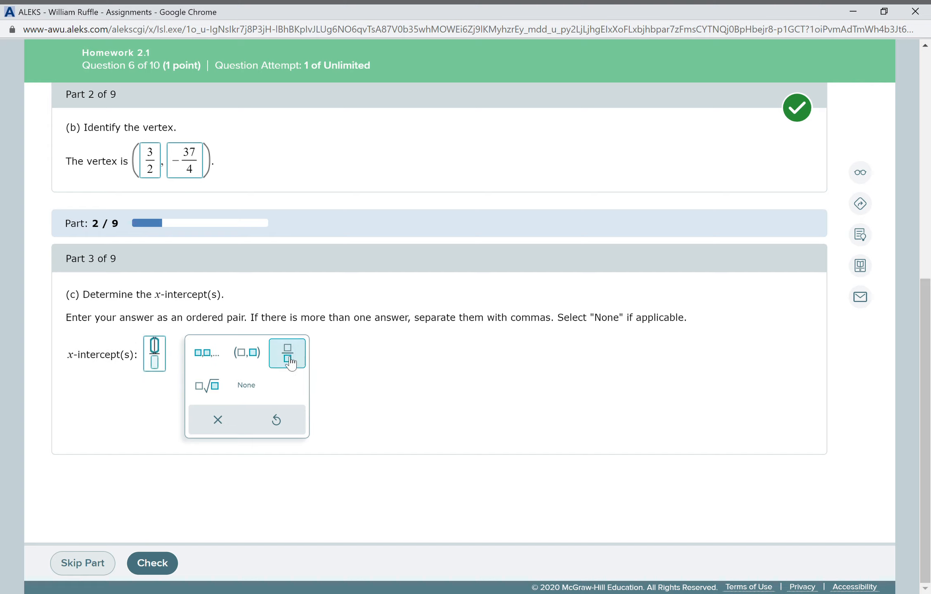
{"action": "type", "text": "15 "}
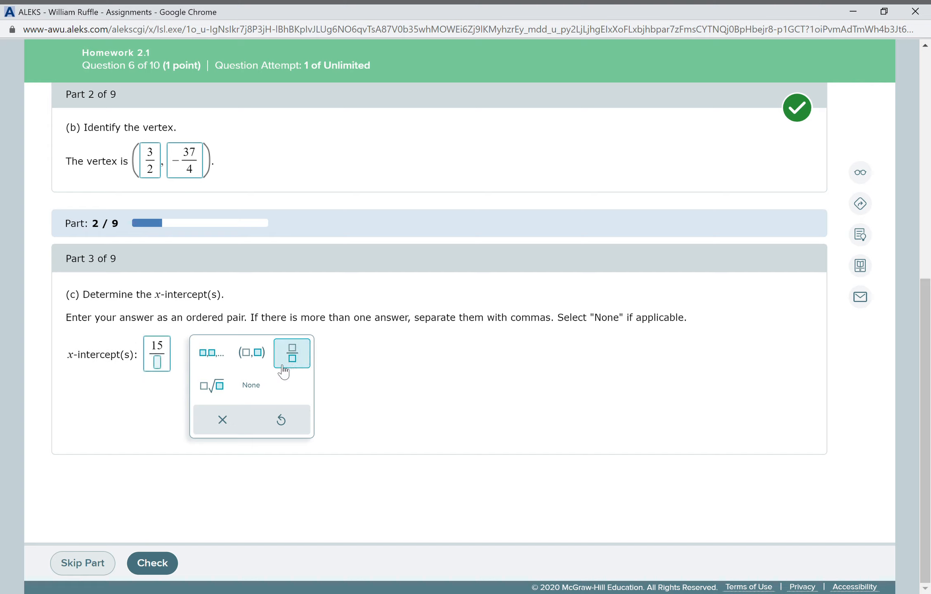
{"action": "type", "text": "+"}
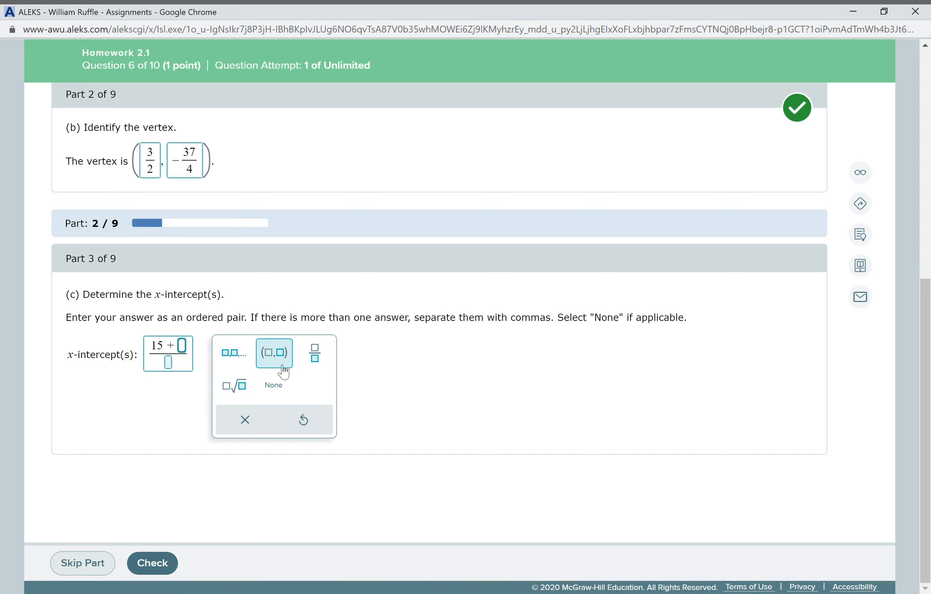
{"action": "left_click", "coordinate": [234, 391]}
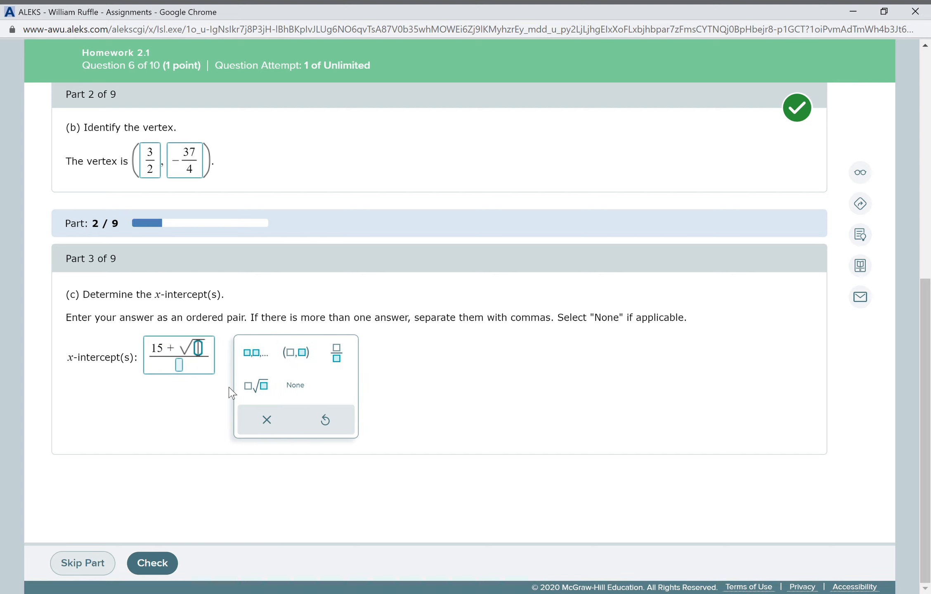
{"action": "type", "text": "185"}
{"action": "left_click", "coordinate": [180, 371]}
{"action": "type", "text": "10"}
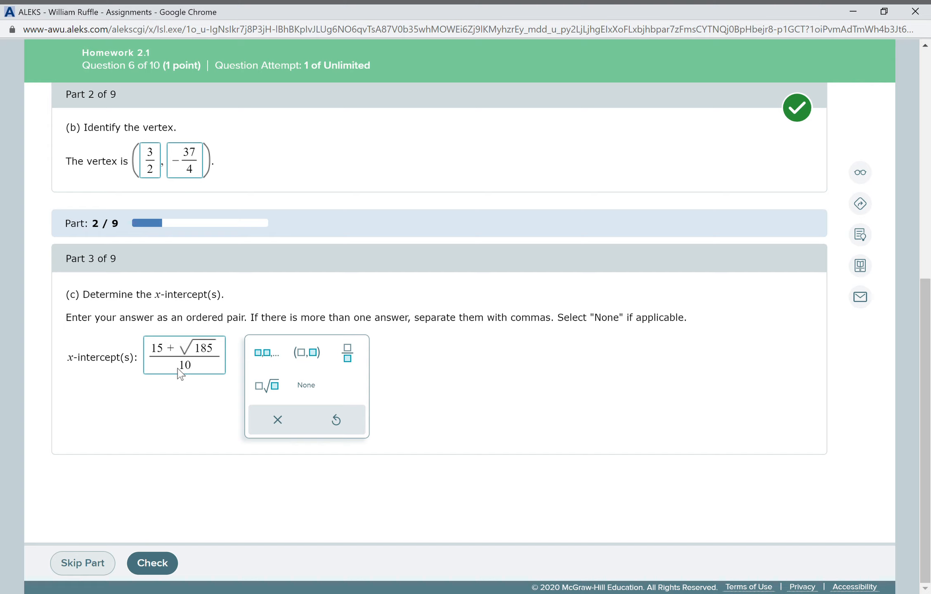
Step: Turn the fraction into an ordered pair with y-coordinate 0 and begin a second ordered pair after a comma
{"action": "key", "text": "Left"}
{"action": "key", "text": "Left"}
{"action": "key", "text": "Left"}
{"action": "key", "text": "Left"}
{"action": "key", "text": "Left"}
{"action": "key", "text": "Left"}
{"action": "key", "text": "Left"}
{"action": "key", "text": "Left"}
{"action": "key", "text": "Left"}
{"action": "key", "text": "Left"}
{"action": "key", "text": "Left"}
{"action": "key", "text": "Left"}
{"action": "type", "text": "("}
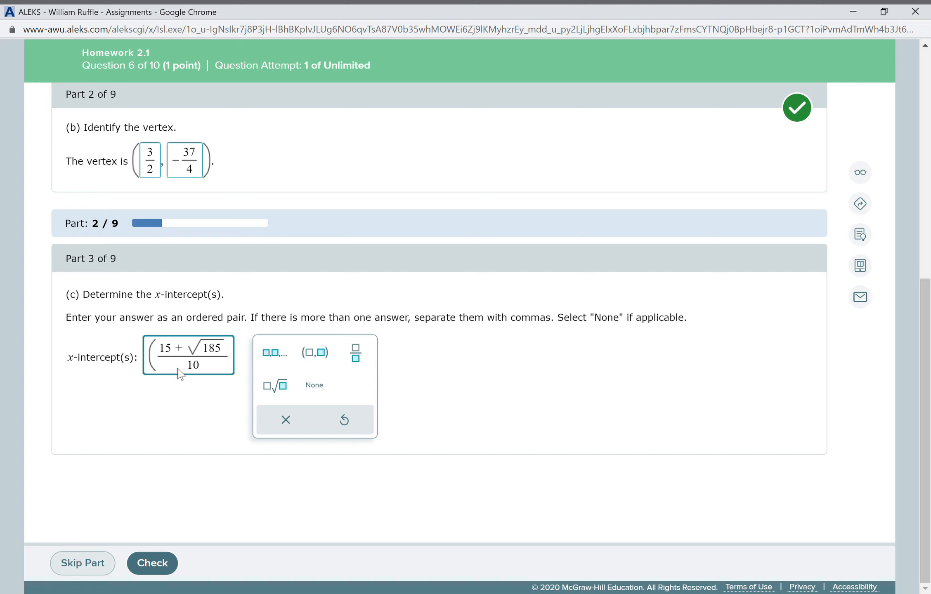
{"action": "key", "text": "Right"}
{"action": "key", "text": "Right"}
{"action": "key", "text": "Right"}
{"action": "key", "text": "Right"}
{"action": "key", "text": "Right"}
{"action": "key", "text": "Right"}
{"action": "key", "text": "Right"}
{"action": "key", "text": "Right"}
{"action": "key", "text": "Right"}
{"action": "key", "text": "Right"}
{"action": "key", "text": "Right"}
{"action": "key", "text": "Right"}
{"action": "key", "text": "Right"}
{"action": "type", "text": ",0),("}
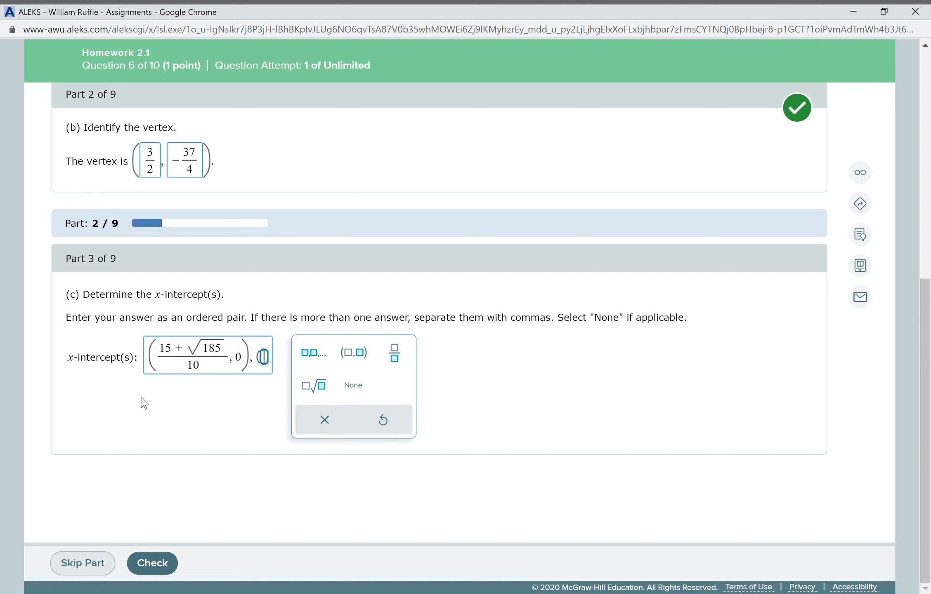
Step: Complete the second x-intercept as ((15 - √185)/10, 0) and submit part (c) for checking
{"action": "left_click", "coordinate": [394, 355]}
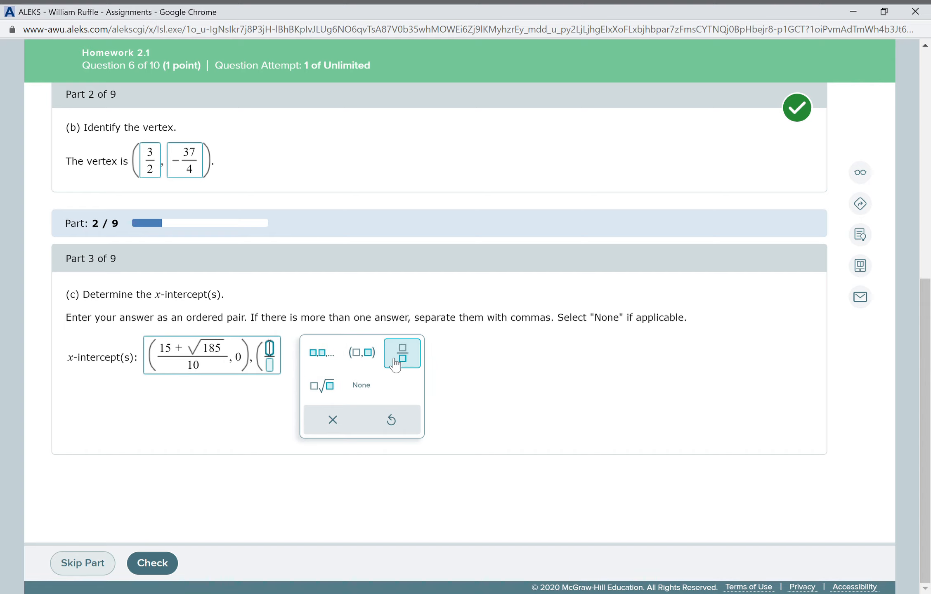
{"action": "type", "text": "15"}
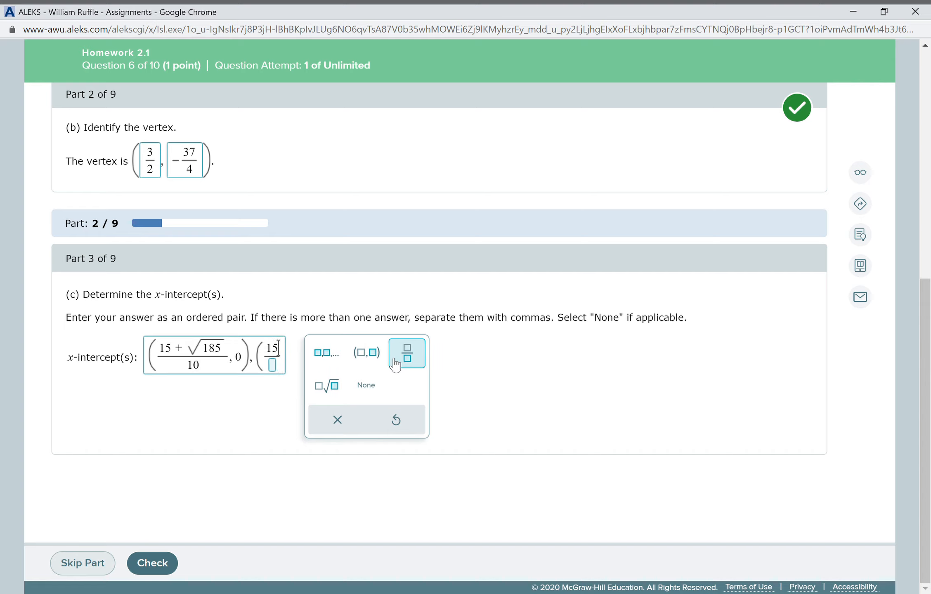
{"action": "type", "text": "-"}
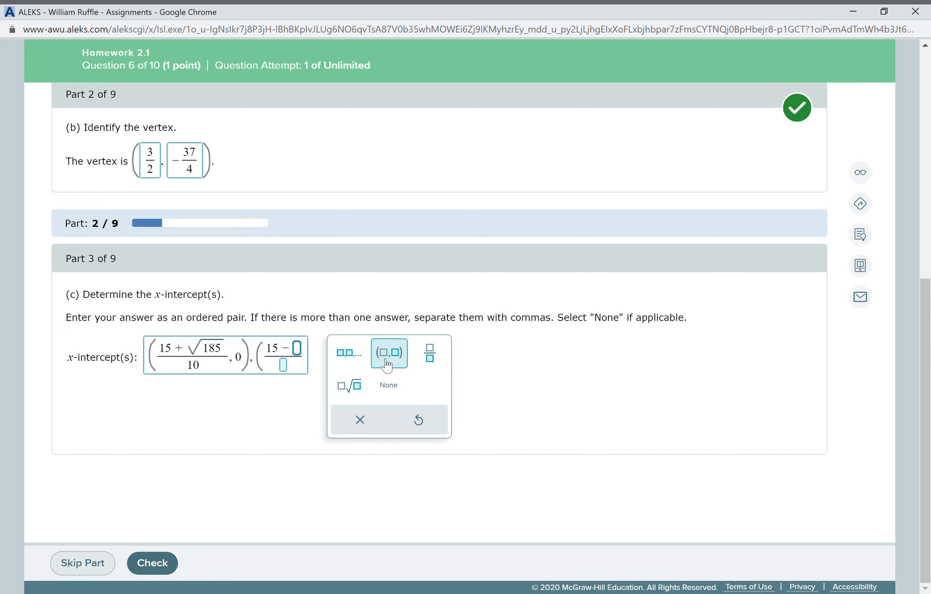
{"action": "left_click", "coordinate": [358, 390]}
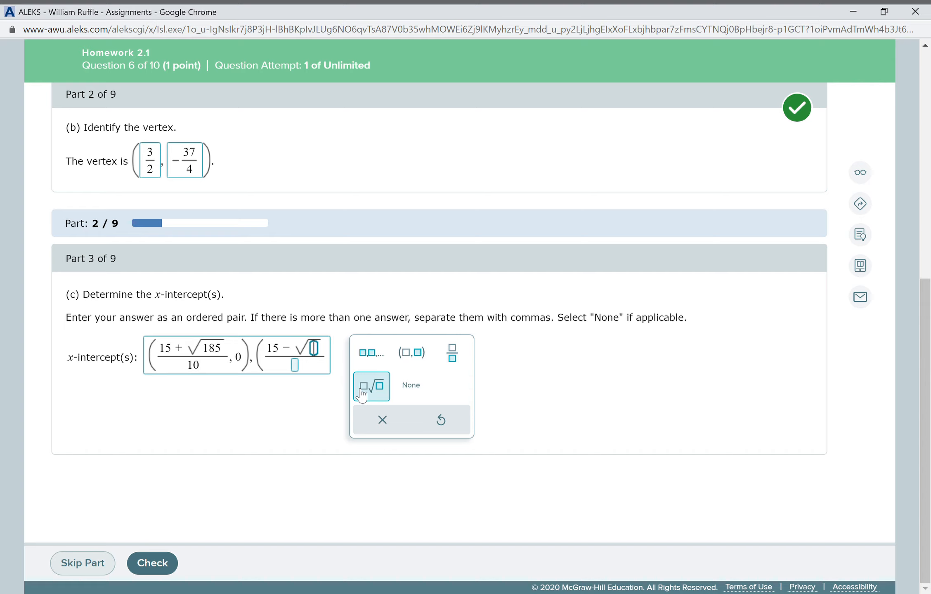
{"action": "type", "text": "185"}
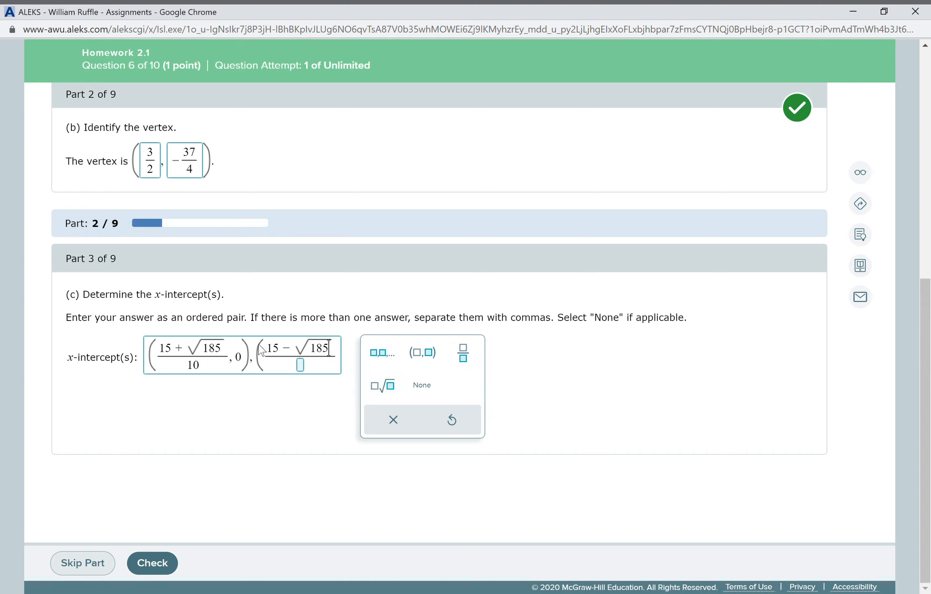
{"action": "left_click", "coordinate": [298, 365]}
{"action": "type", "text": "10"}
{"action": "key", "text": "Right"}
{"action": "type", "text": ",0)"}
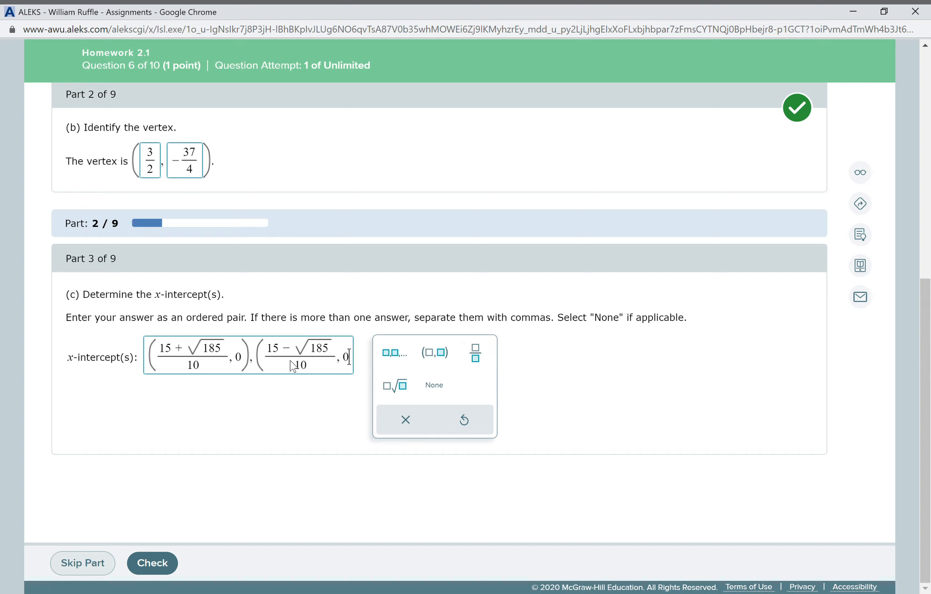
{"action": "left_click", "coordinate": [148, 563]}
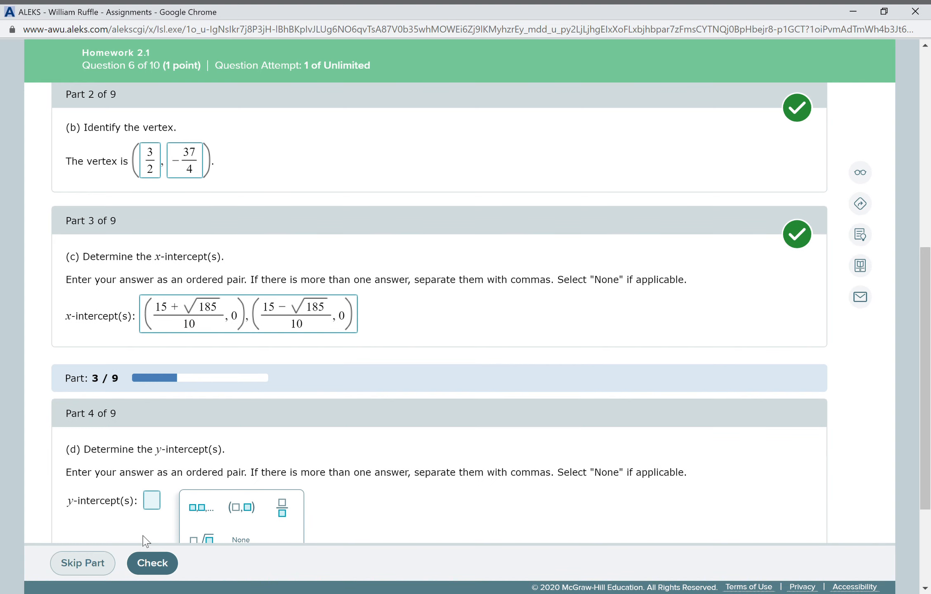
Step: Enter the y-intercept in part (d) as the ordered pair (0, 2) and submit it for checking
{"action": "scroll", "coordinate": [237, 419], "scroll_direction": "down", "scroll_amount": 2}
{"action": "scroll", "coordinate": [238, 412], "scroll_direction": "down", "scroll_amount": 2}
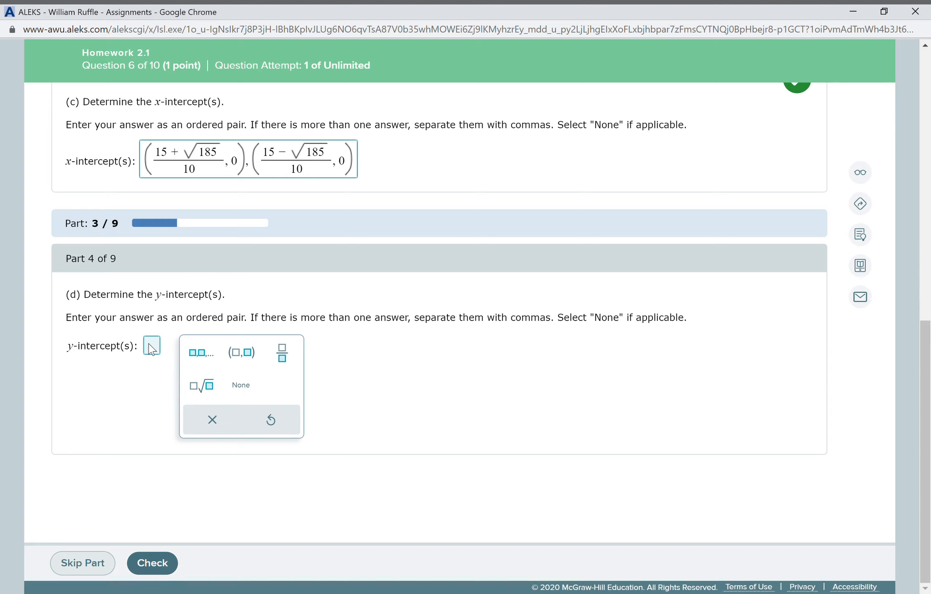
{"action": "left_click", "coordinate": [241, 354]}
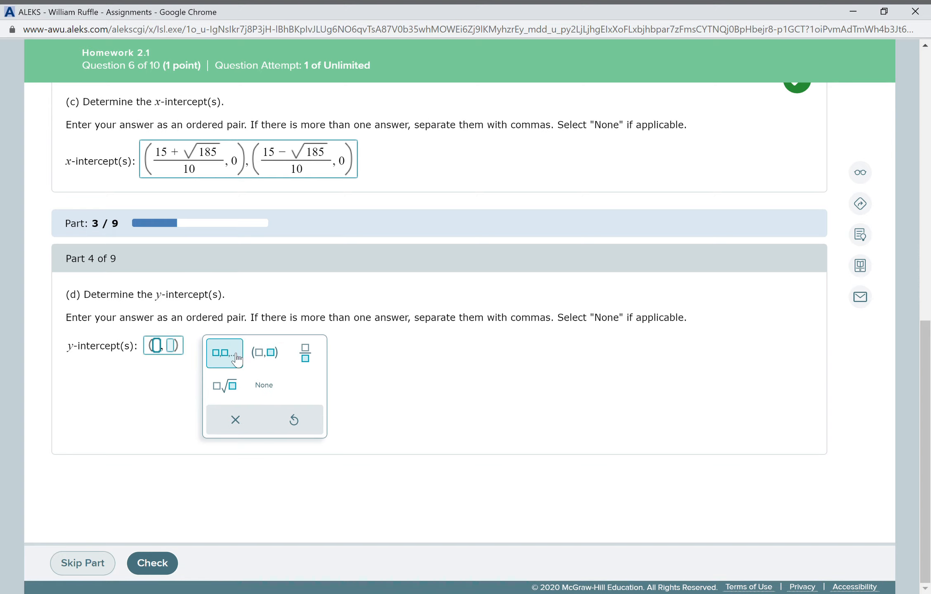
{"action": "type", "text": "0, 2,"}
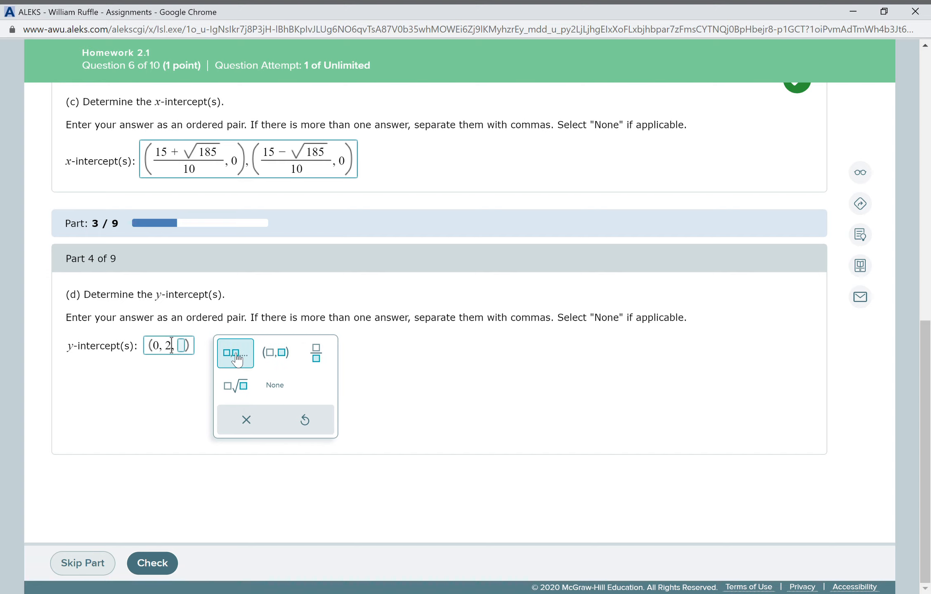
{"action": "key", "text": "BackSpace"}
{"action": "key", "text": "BackSpace"}
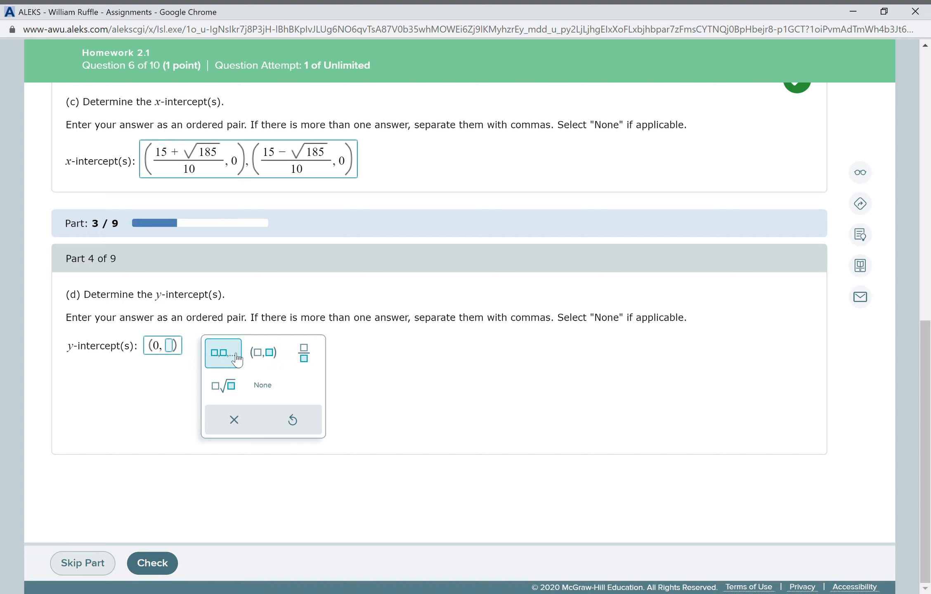
{"action": "type", "text": "2)"}
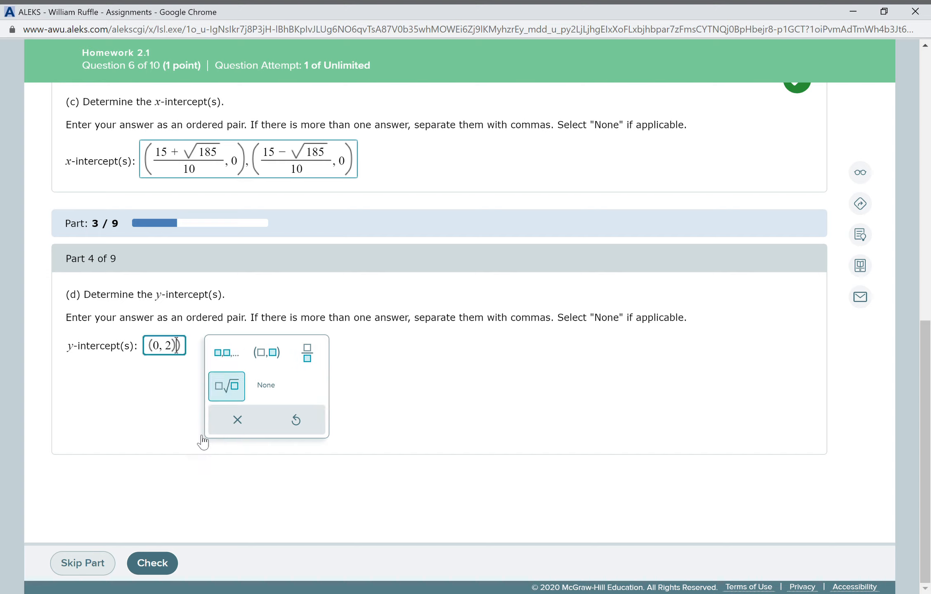
{"action": "key", "text": "BackSpace"}
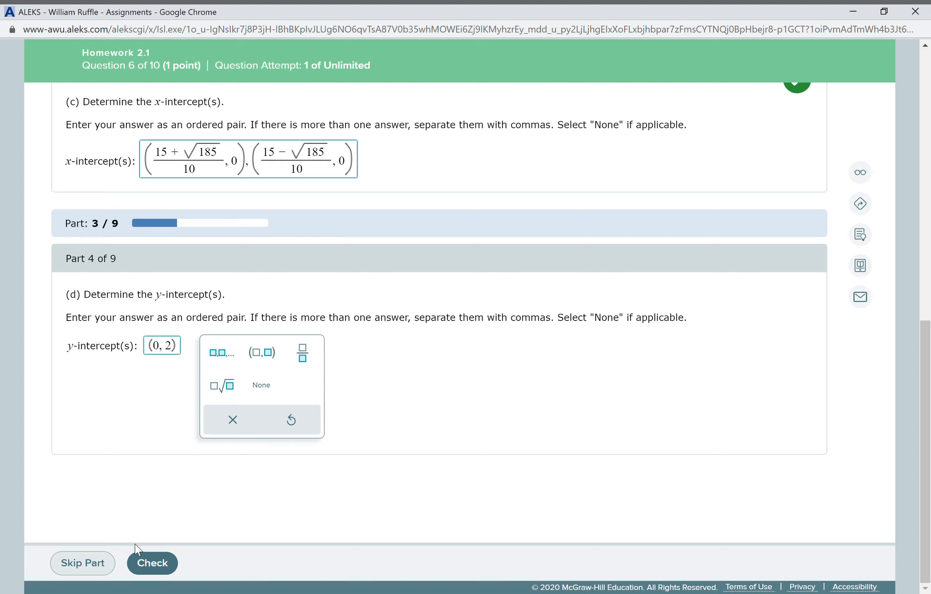
{"action": "left_click", "coordinate": [153, 564]}
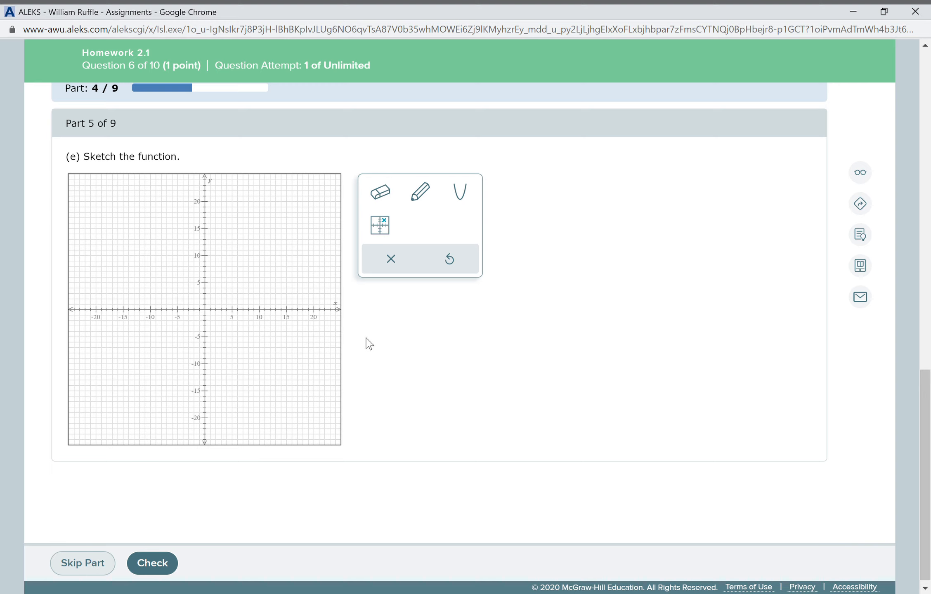
Step: Plot the parabola's vertex on the part (e) graph at the exact coordinates (3/2, -37/4)
{"action": "left_click", "coordinate": [386, 228]}
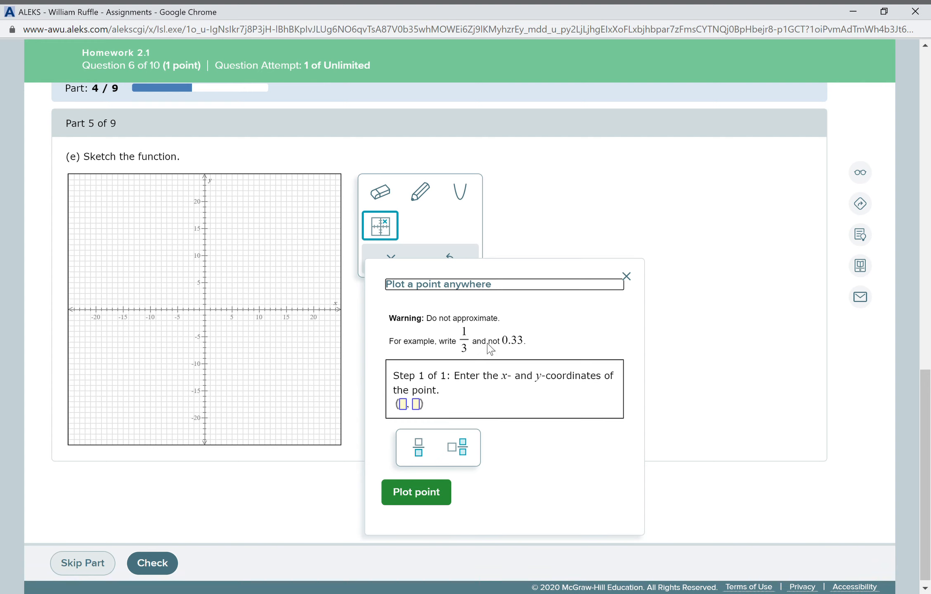
{"action": "left_click", "coordinate": [405, 403]}
{"action": "type", "text": "3/2, "}
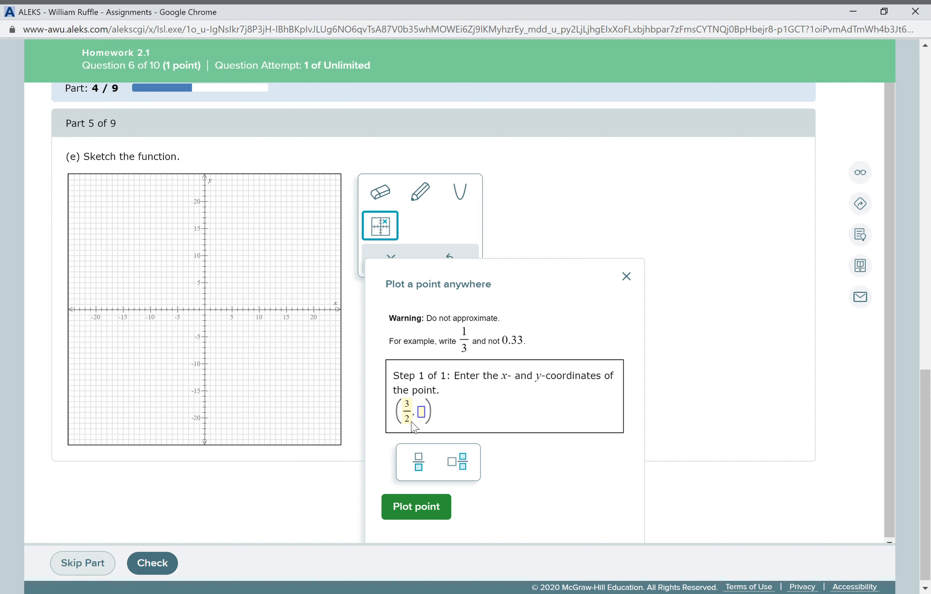
{"action": "type", "text": "-37/4"}
{"action": "left_click", "coordinate": [425, 511]}
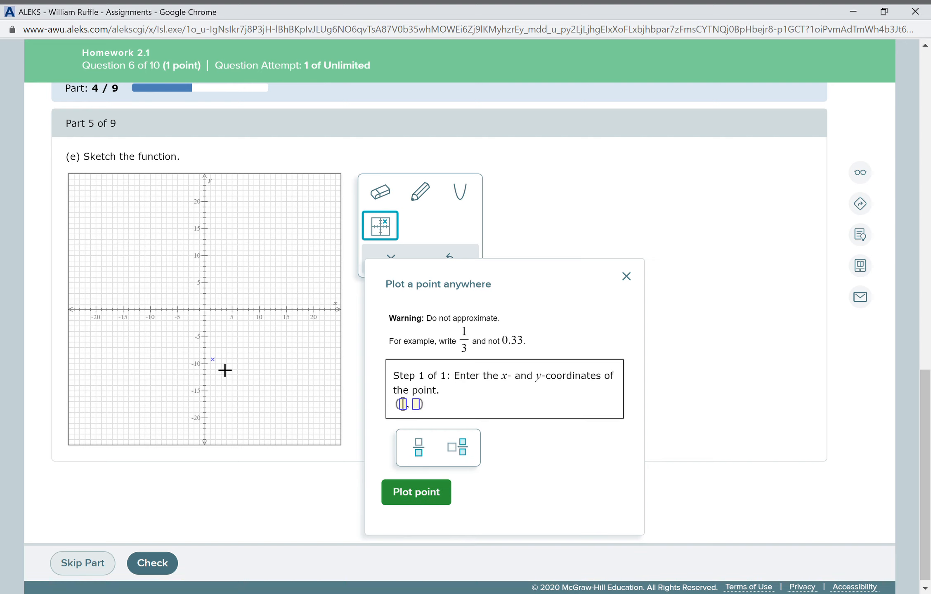
Step: Plot the y-intercept at (0, 2) on the graph and close the point-plotting dialog
{"action": "type", "text": "0"}
{"action": "key", "text": "Tab"}
{"action": "type", "text": "2"}
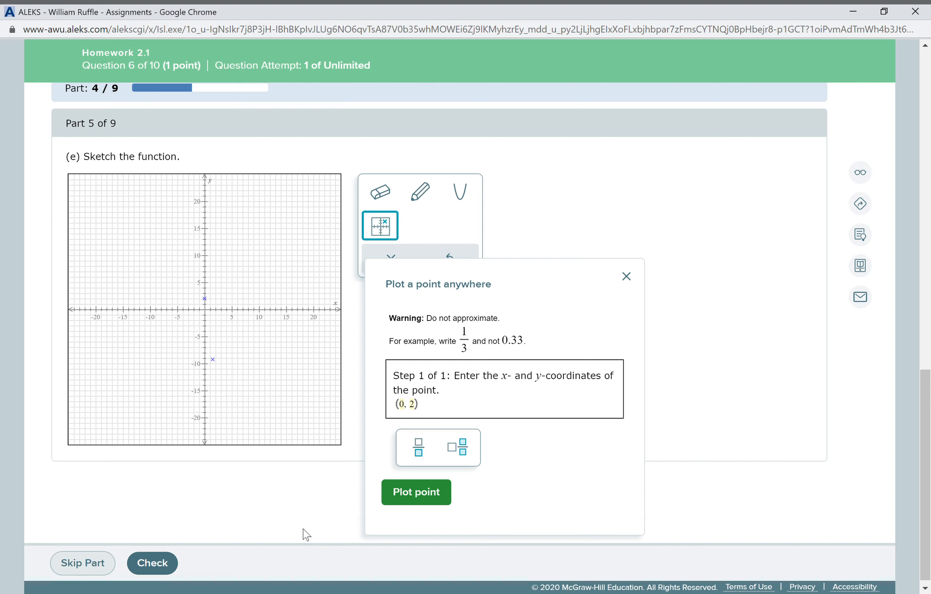
{"action": "left_click", "coordinate": [417, 492]}
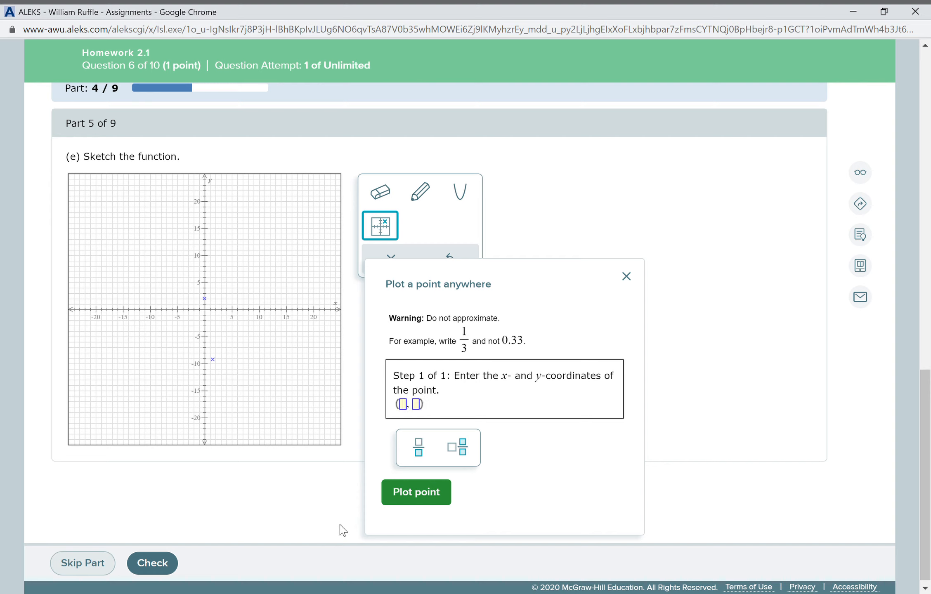
{"action": "left_click", "coordinate": [625, 276]}
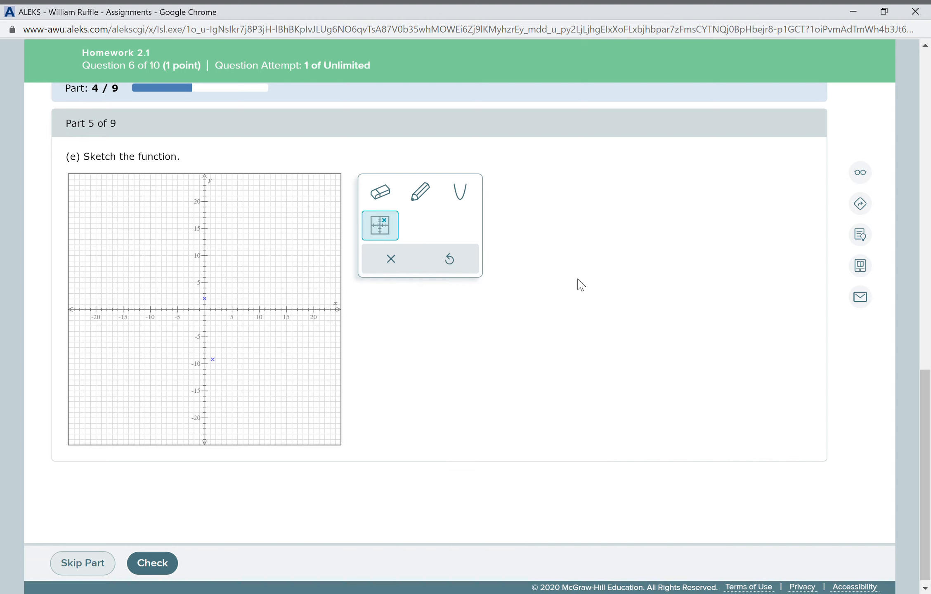
Step: Draw a parabola with its vertex on the plotted point (3/2, -37/4) passing through (0, 2), and submit part (e) for checking
{"action": "left_click", "coordinate": [471, 205]}
{"action": "left_click", "coordinate": [465, 189]}
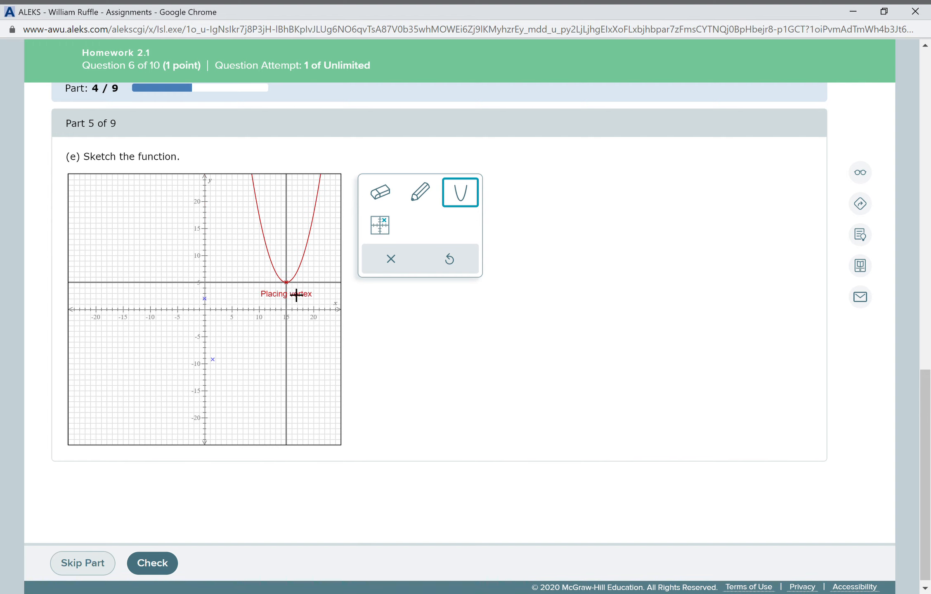
{"action": "left_click", "coordinate": [223, 369]}
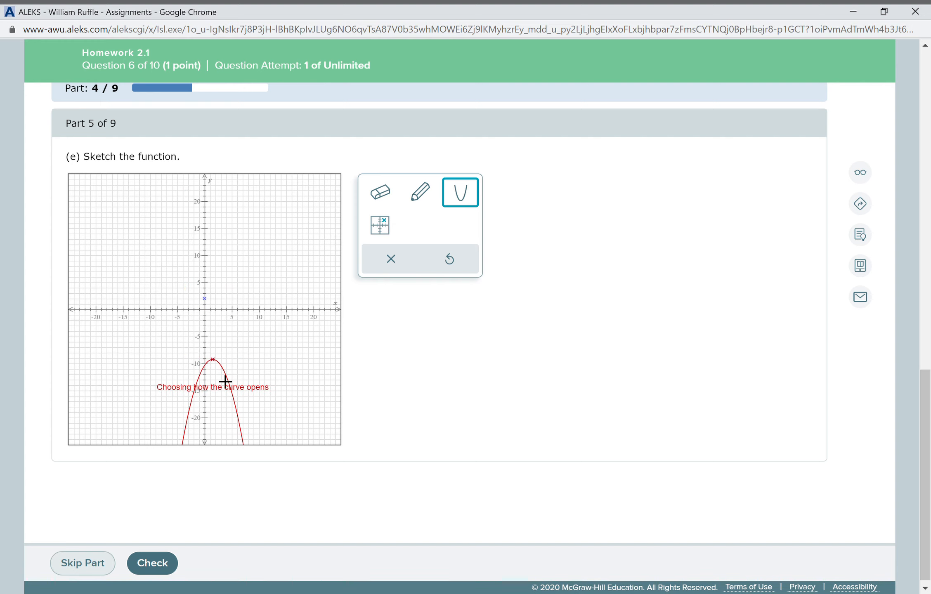
{"action": "left_click", "coordinate": [215, 308]}
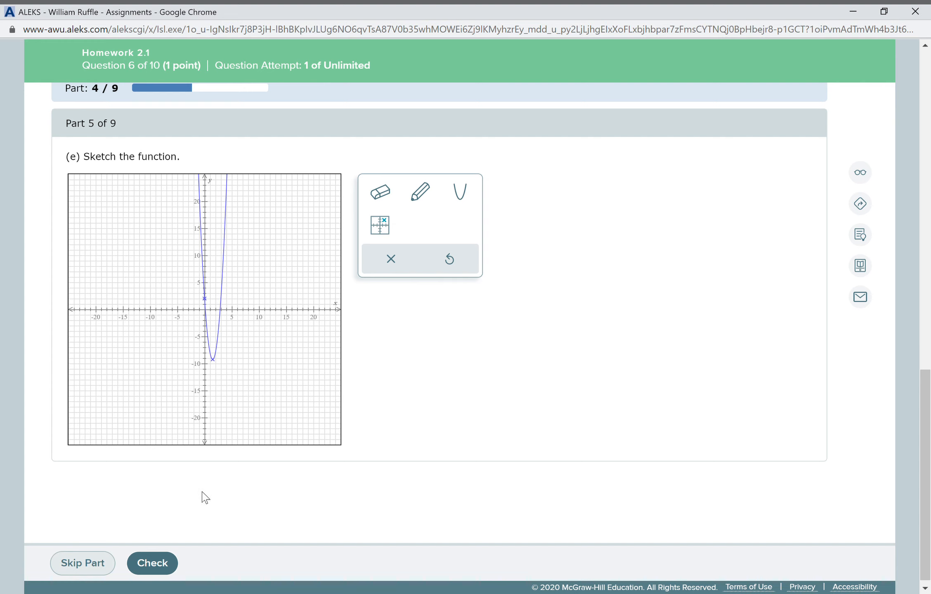
{"action": "left_click", "coordinate": [161, 566]}
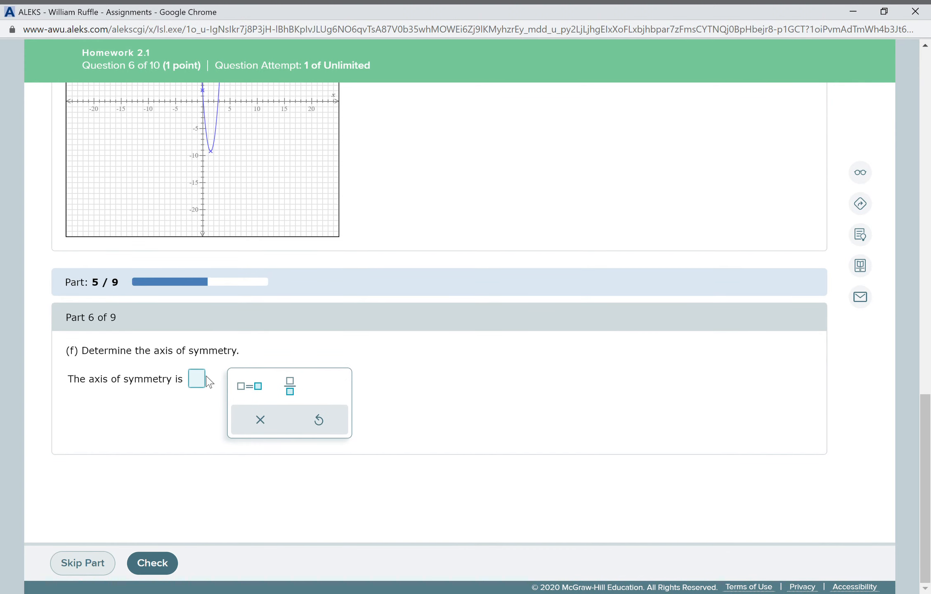
Step: Enter the axis of symmetry in part (f) as the equation x = 3/2 and submit it for checking
{"action": "left_click", "coordinate": [200, 382]}
{"action": "left_click", "coordinate": [266, 389]}
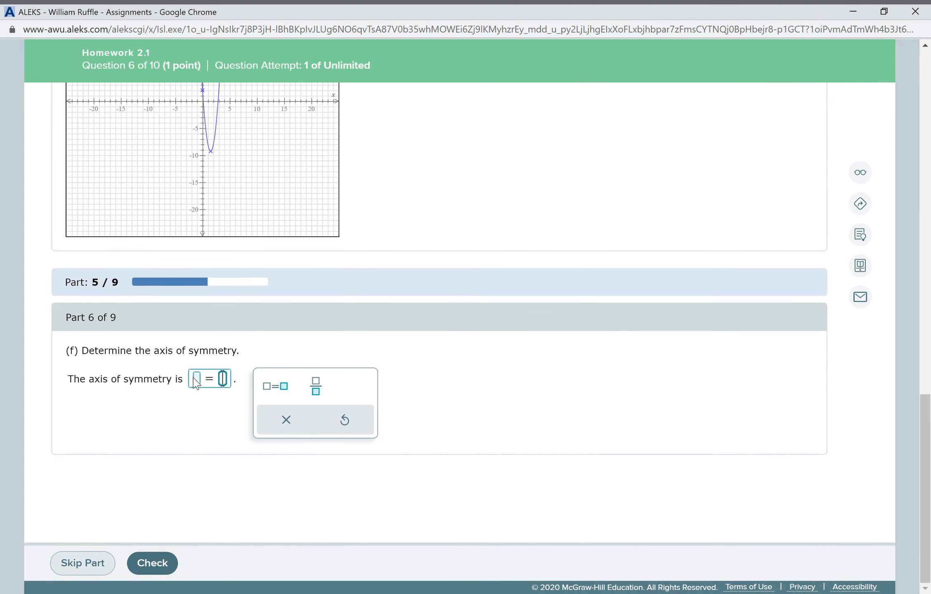
{"action": "type", "text": "x"}
{"action": "key", "text": "Right"}
{"action": "type", "text": "3/2"}
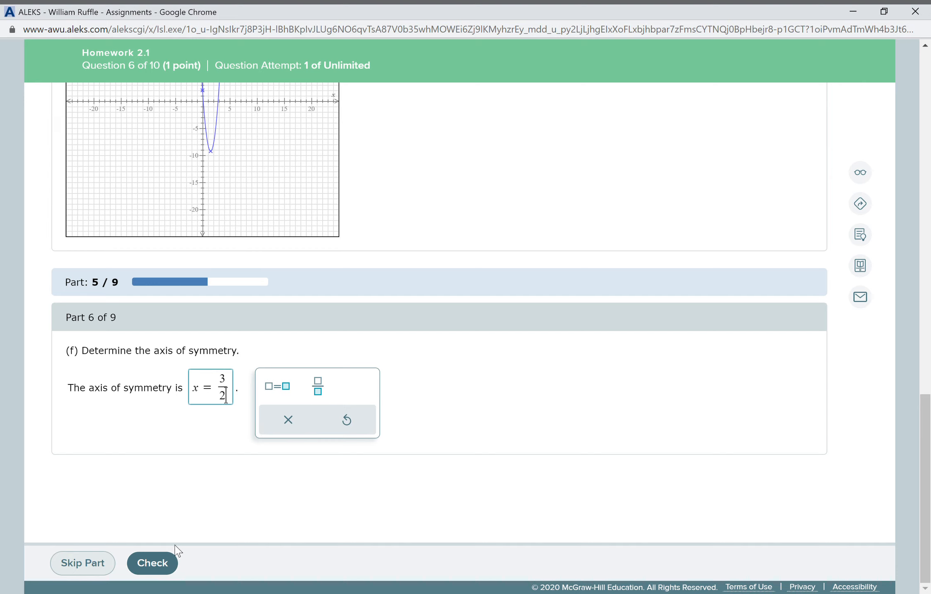
{"action": "left_click", "coordinate": [157, 565]}
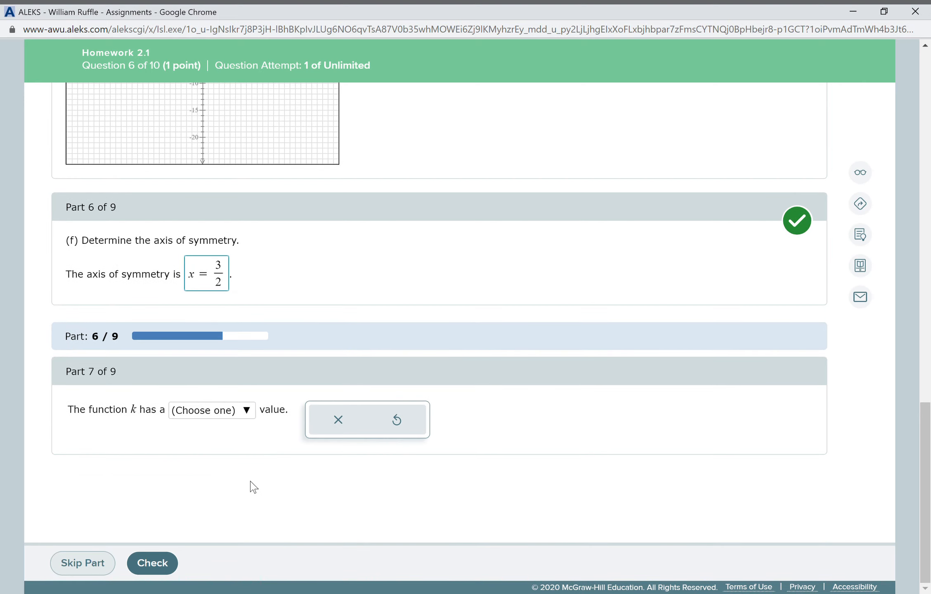
Step: Choose minimum as the kind of value the function k has and submit Part 7 for checking
{"action": "left_click", "coordinate": [248, 411]}
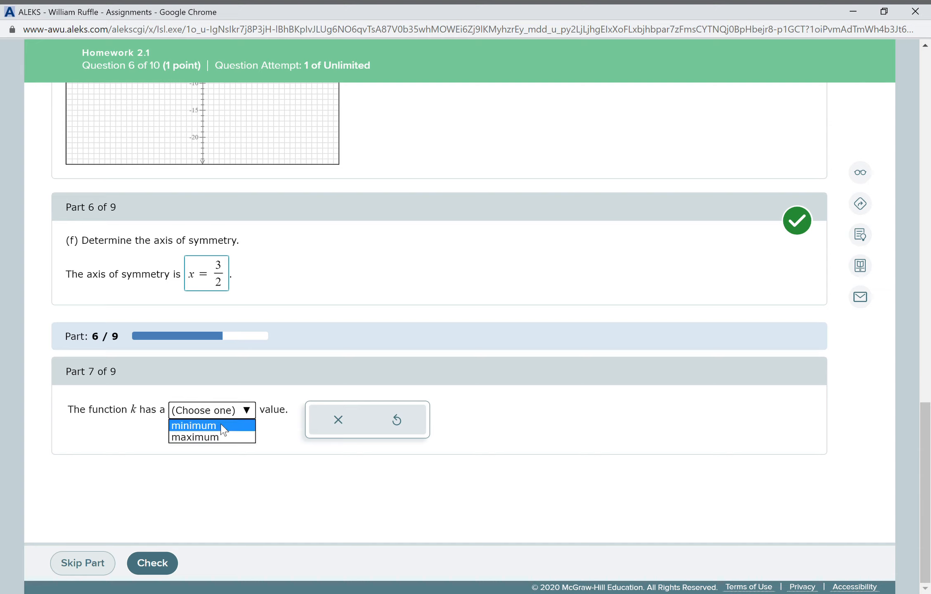
{"action": "left_click", "coordinate": [225, 427]}
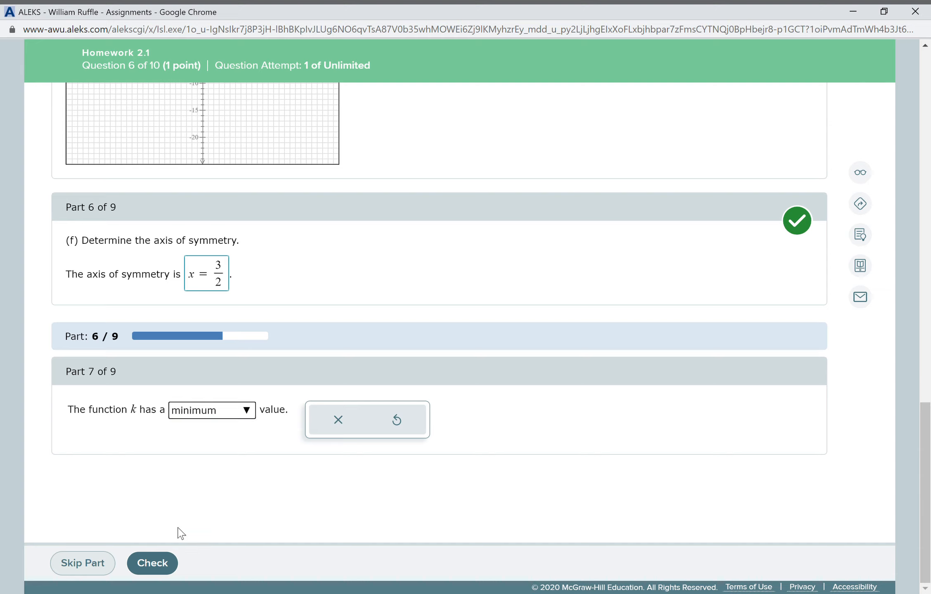
{"action": "left_click", "coordinate": [152, 564]}
Step: Enter -37/4 as the minimum value of k in part (g) and submit it for checking
{"action": "scroll", "coordinate": [280, 472], "scroll_direction": "down", "scroll_amount": 3}
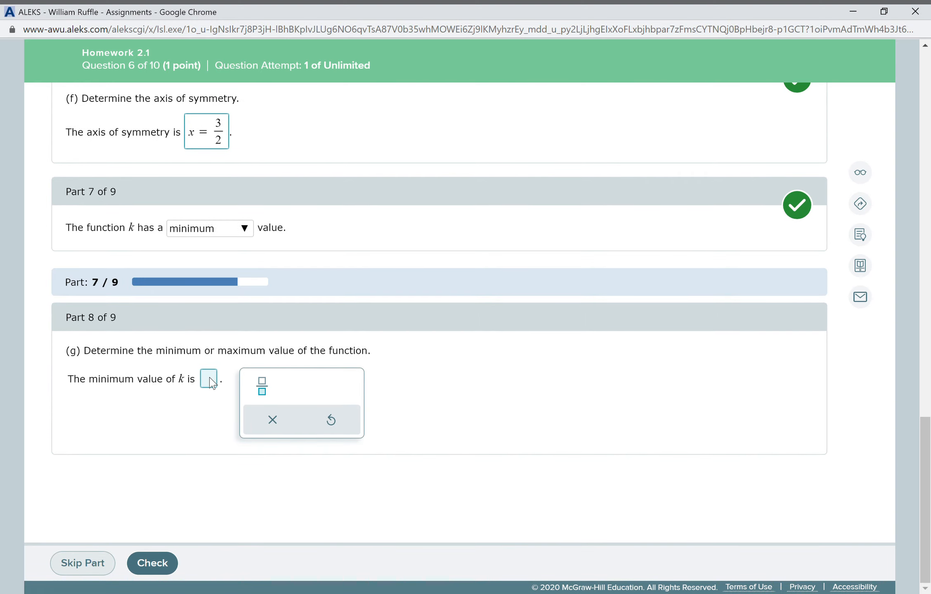
{"action": "left_click", "coordinate": [206, 382]}
{"action": "type", "text": "37/4"}
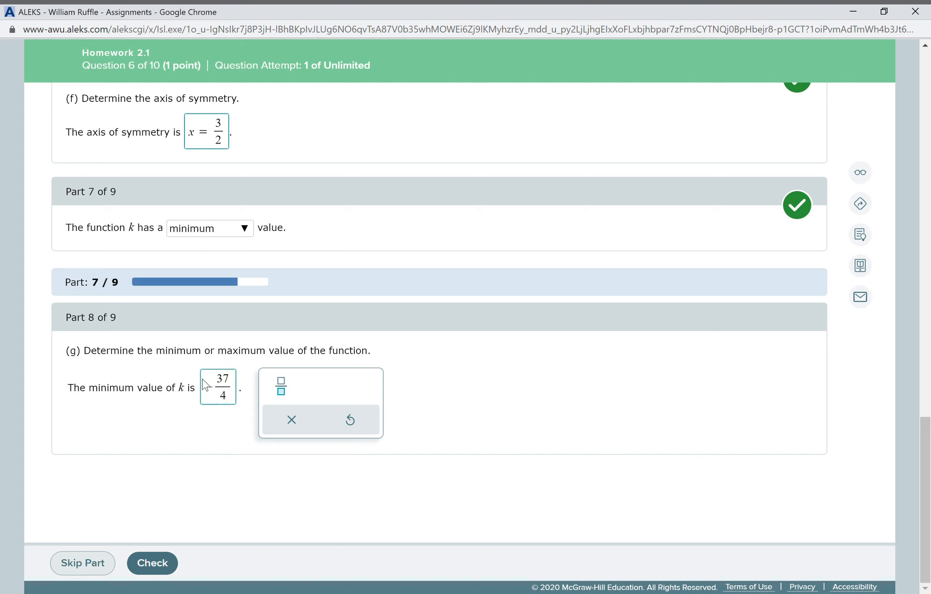
{"action": "left_click", "coordinate": [152, 564]}
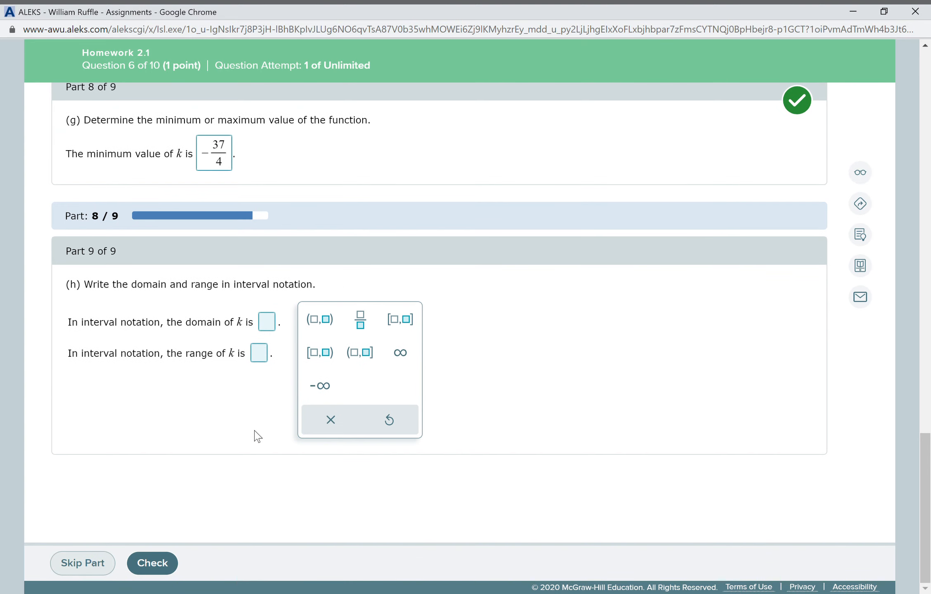
Step: Enter the domain of k in part (h) as the open interval (-∞, ∞)
{"action": "left_click", "coordinate": [268, 325]}
{"action": "left_click", "coordinate": [322, 319]}
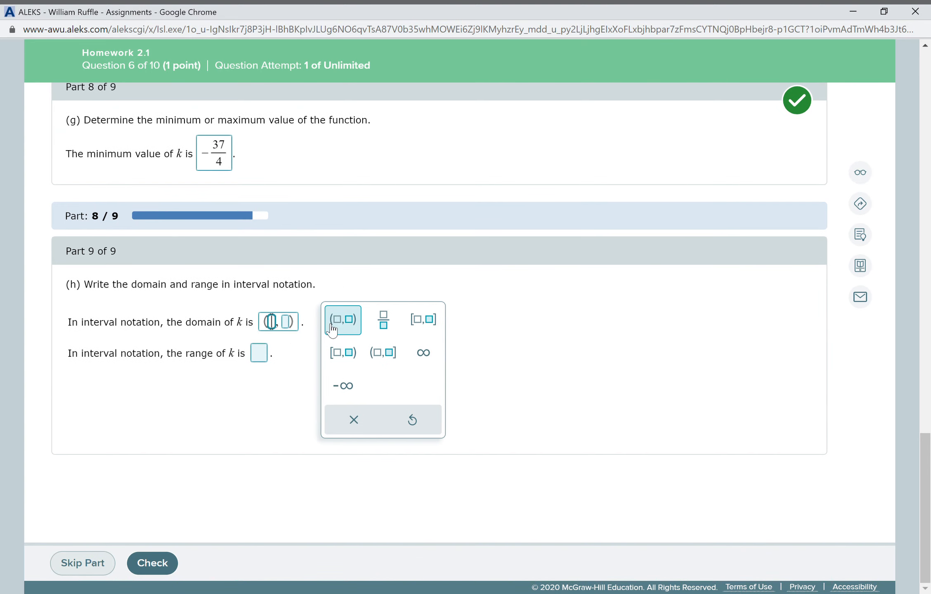
{"action": "left_click", "coordinate": [343, 386]}
{"action": "left_click", "coordinate": [300, 322]}
{"action": "left_click", "coordinate": [438, 353]}
Step: Start the range of k as an interval closed at its lower end and open at its upper end, with lower bound -37/4
{"action": "left_click", "coordinate": [259, 353]}
{"action": "left_click", "coordinate": [368, 356]}
{"action": "type", "text": "-37/4"}
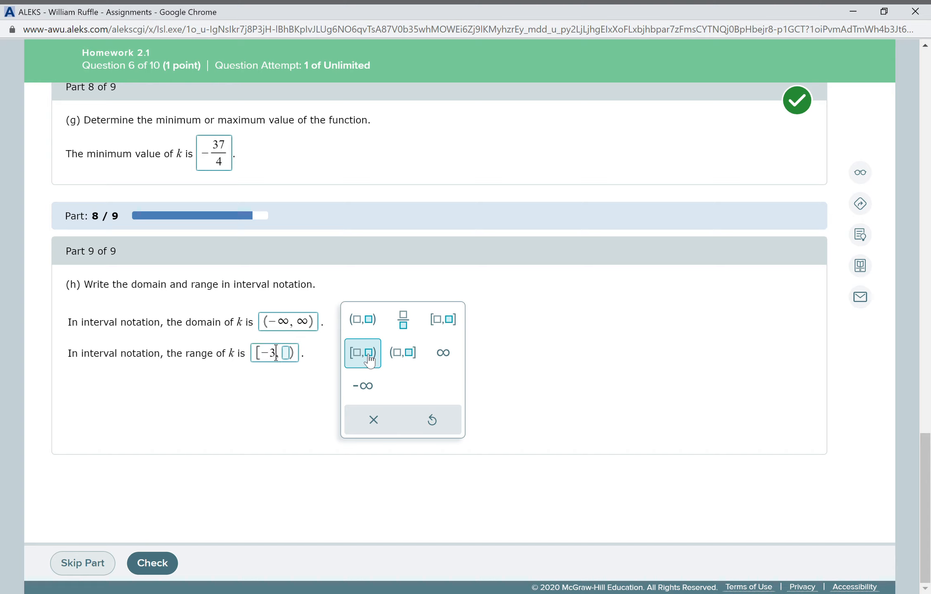